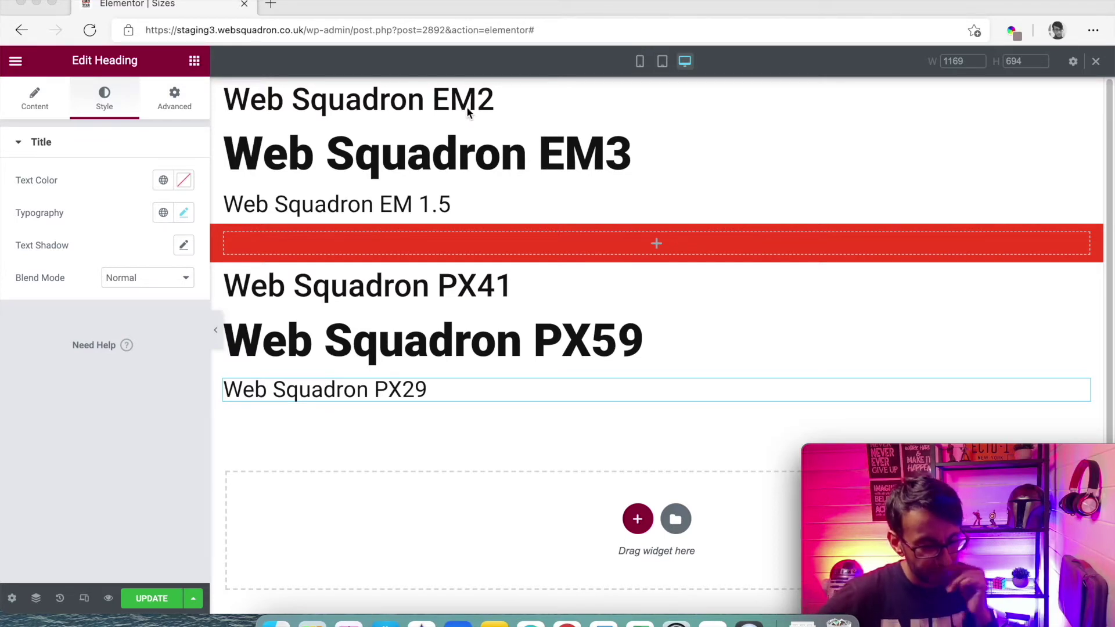
# Bring the Elementor editor window into focus.
pyautogui.click(419, 105)
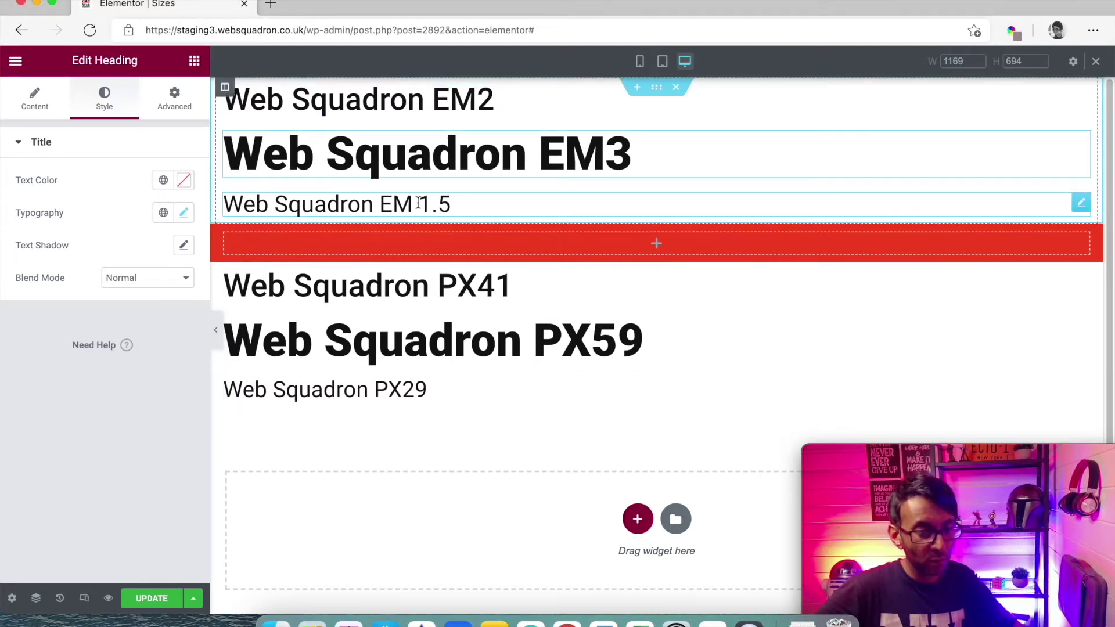
pyautogui.click(455, 162)
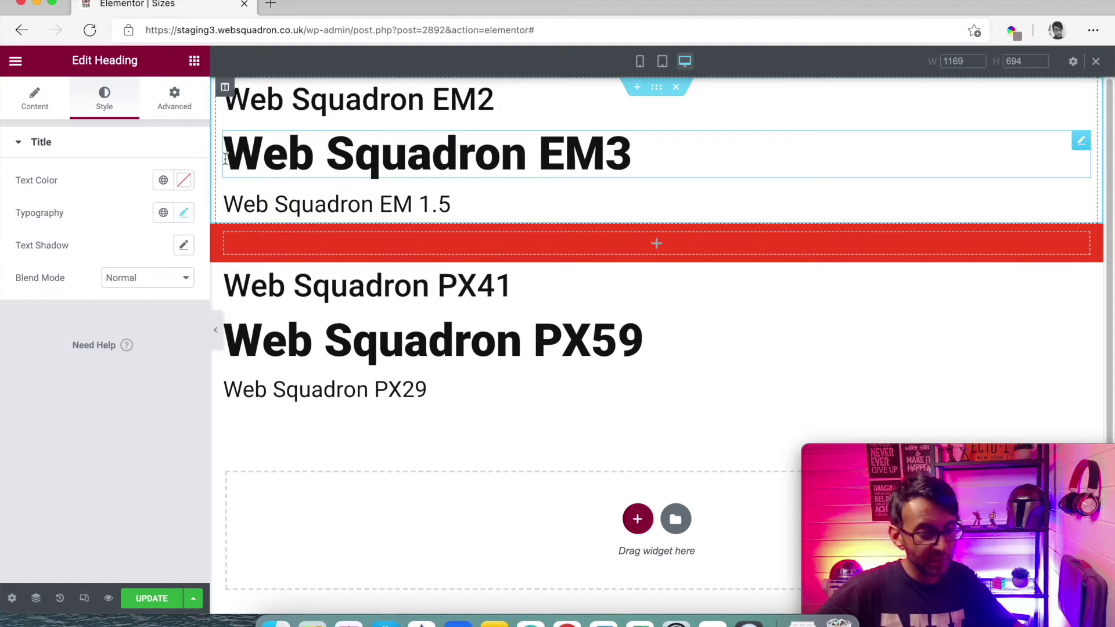
pyautogui.click(184, 214)
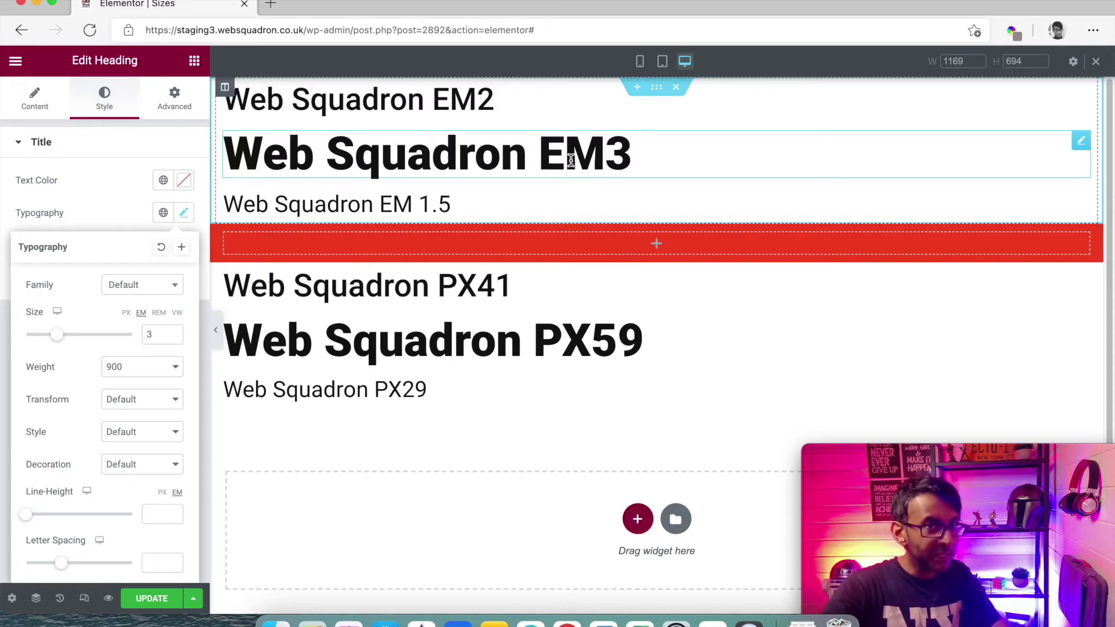
pyautogui.click(497, 313)
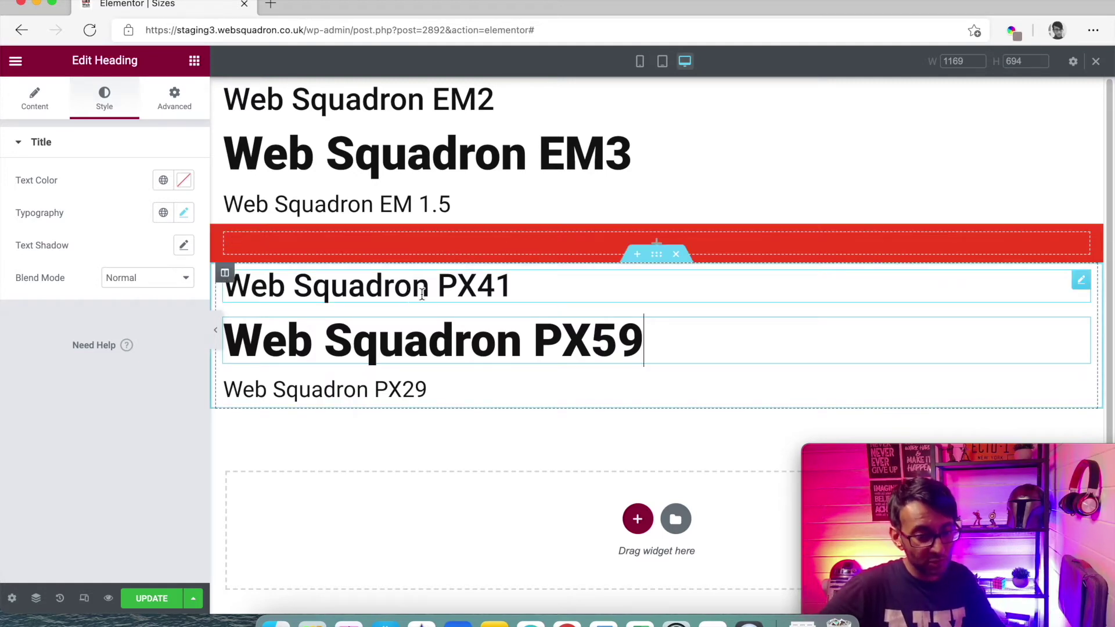
pyautogui.click(426, 290)
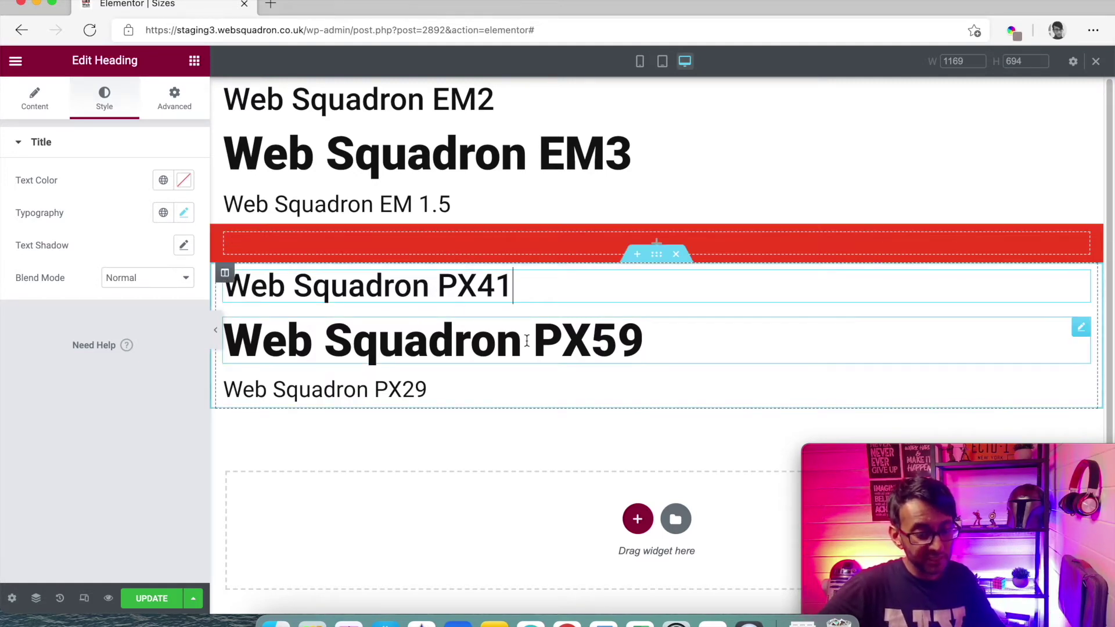
pyautogui.click(526, 341)
pyautogui.click(429, 340)
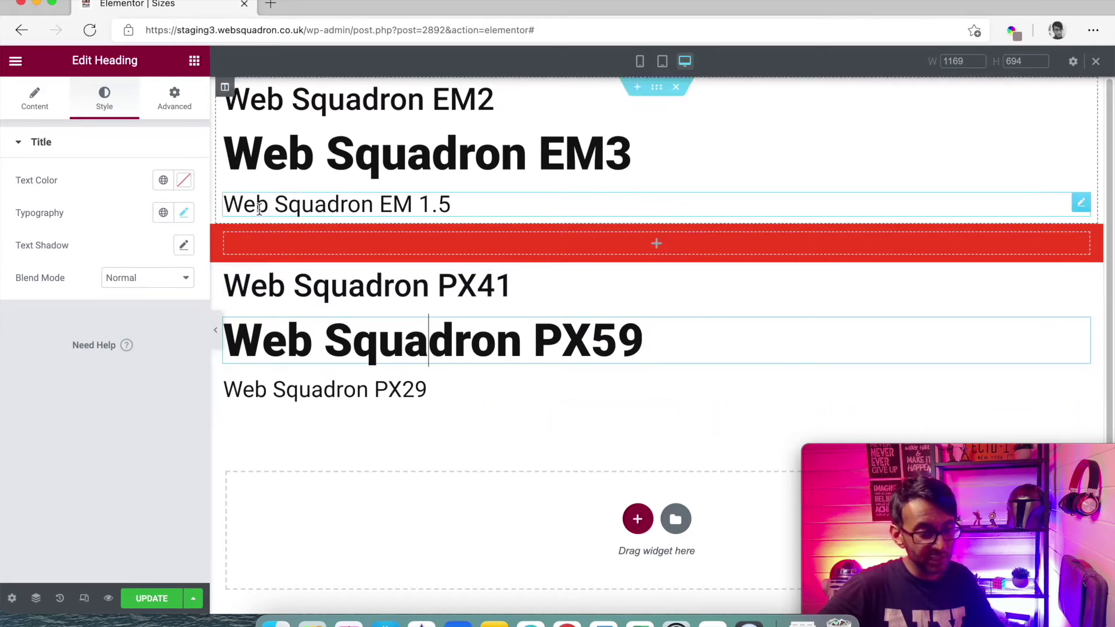
pyautogui.click(183, 212)
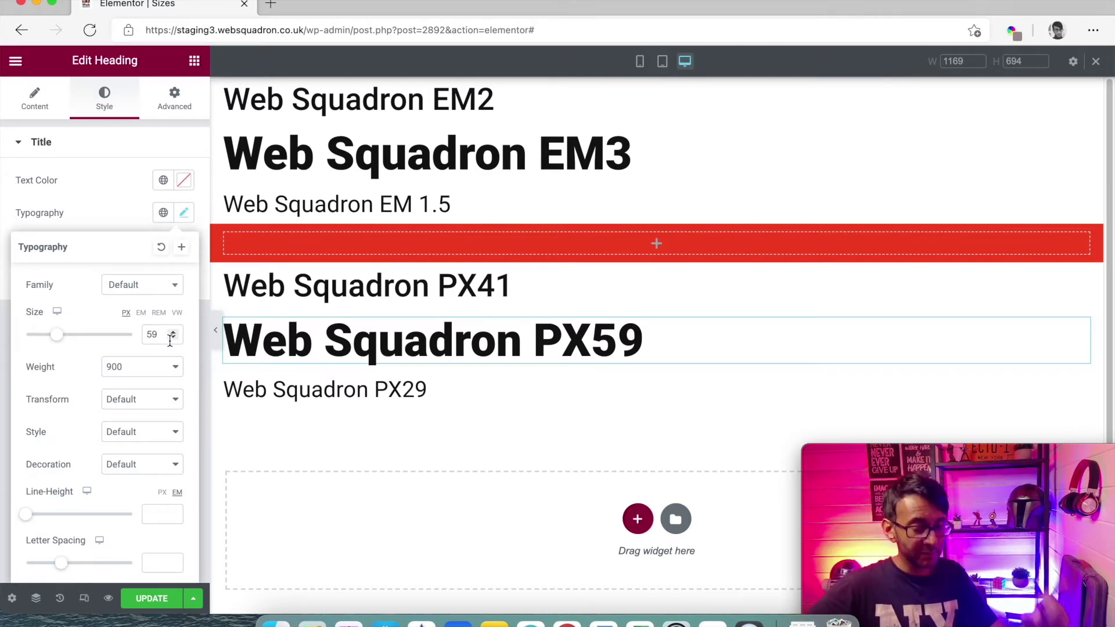
pyautogui.click(215, 334)
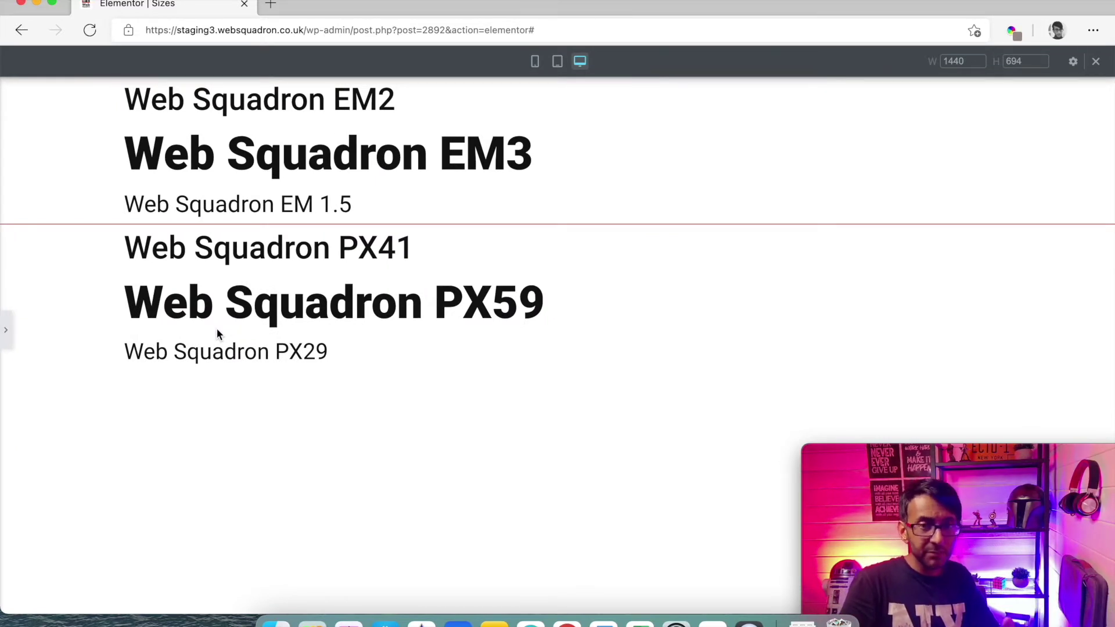
pyautogui.click(6, 329)
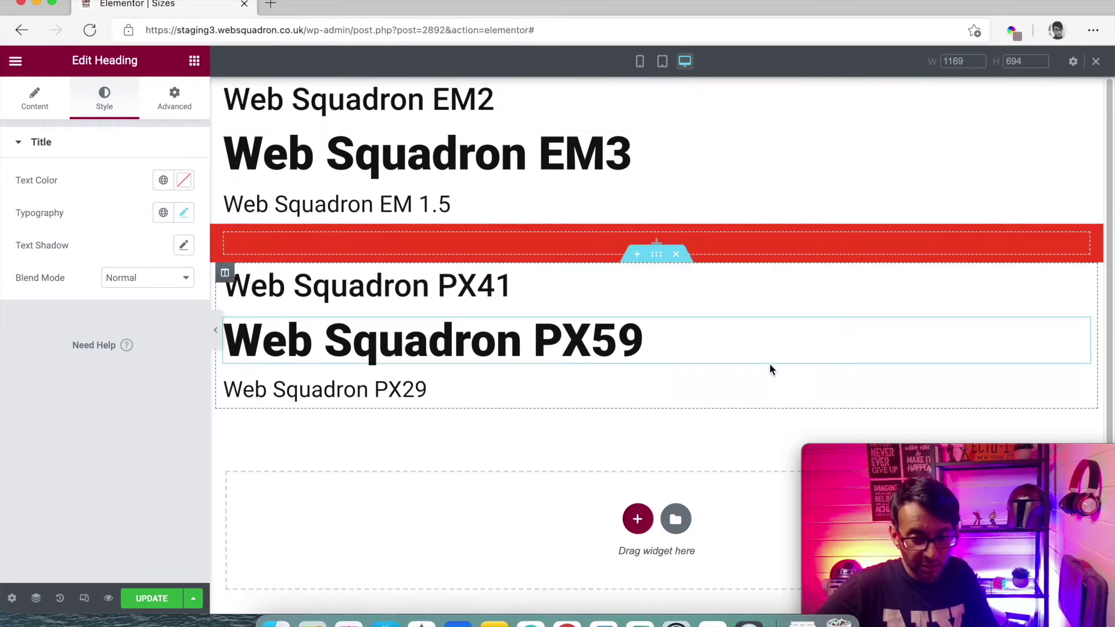
# Copy the site's base address from the Edge address bar.
pyautogui.click(300, 33)
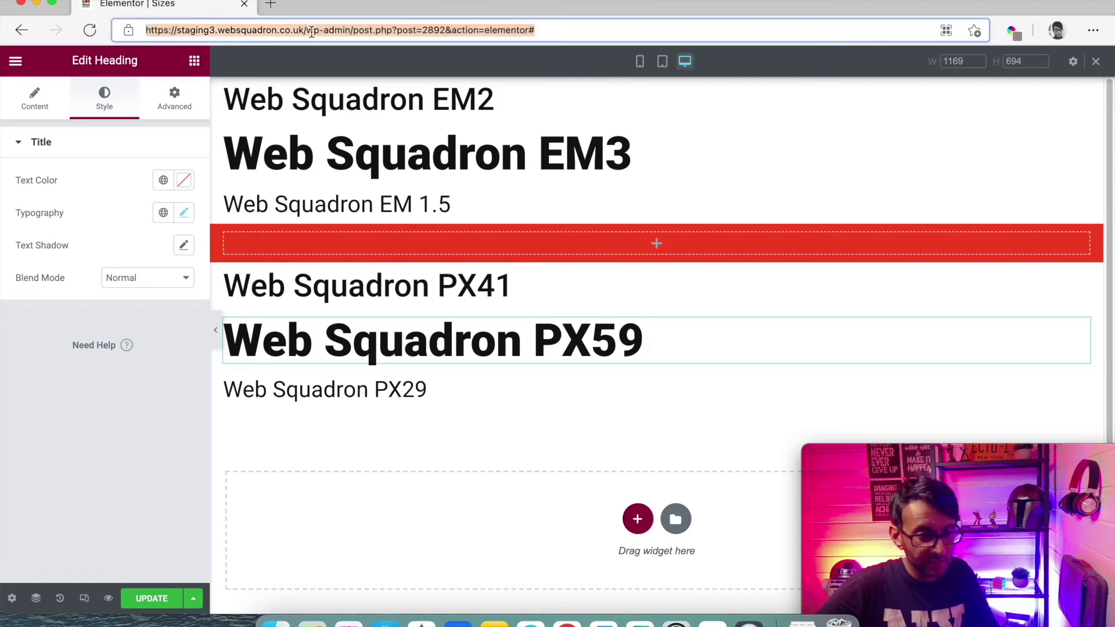
pyautogui.moveTo(302, 29); pyautogui.dragTo(164, 22)
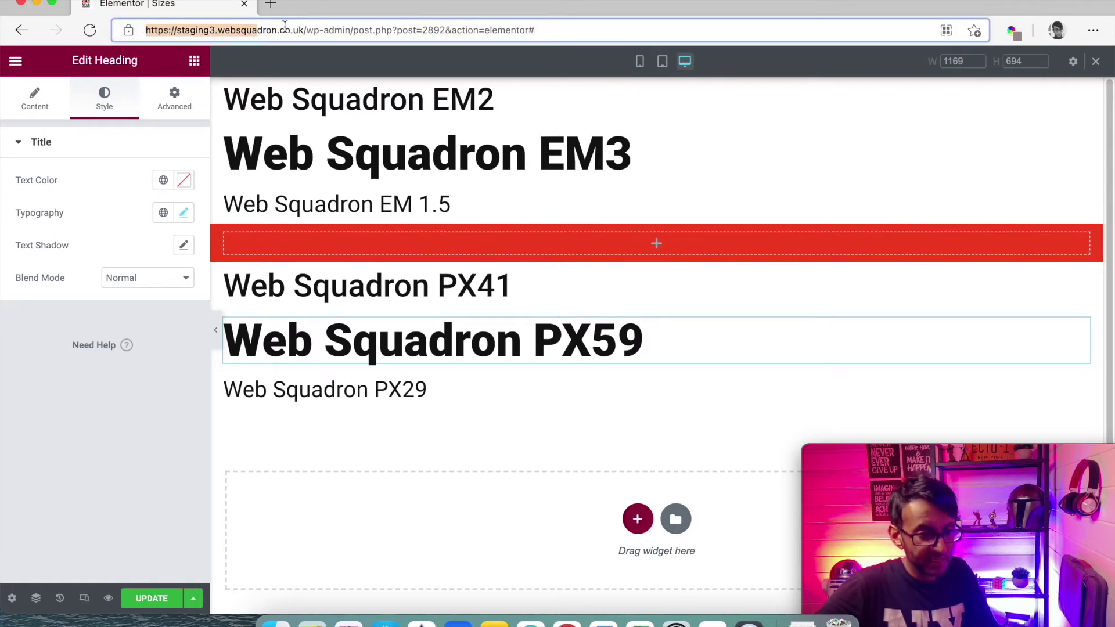
pyautogui.moveTo(306, 30); pyautogui.dragTo(116, 27)
pyautogui.press('super+c')
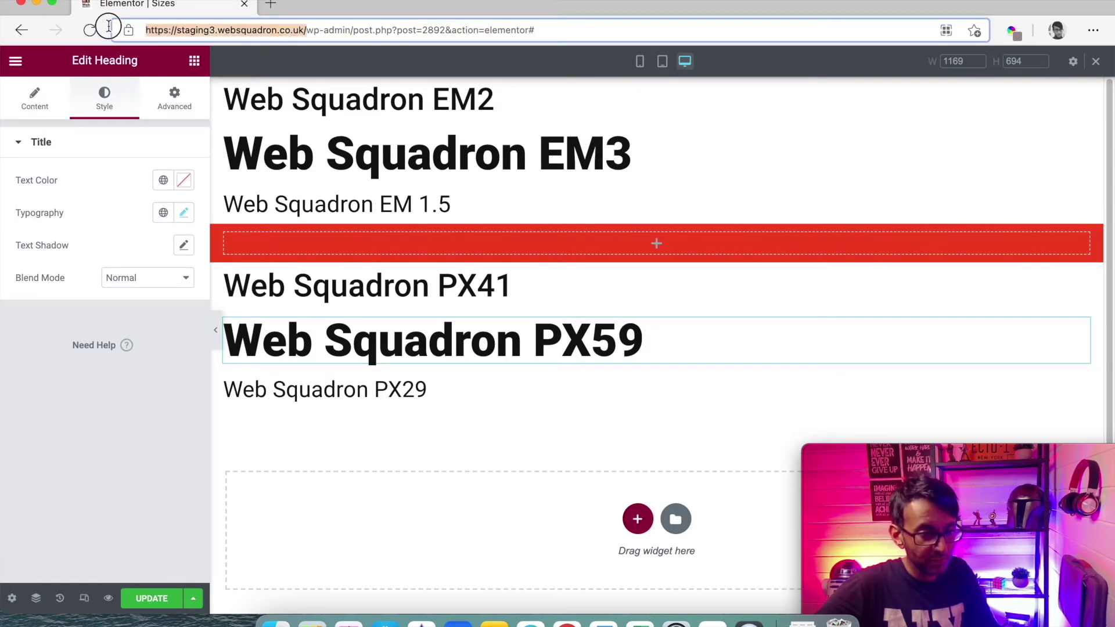
# Load the base address plus 'sizes' in a new InPrivate window, then restore its size.
pyautogui.click(1092, 30)
pyautogui.click(958, 106)
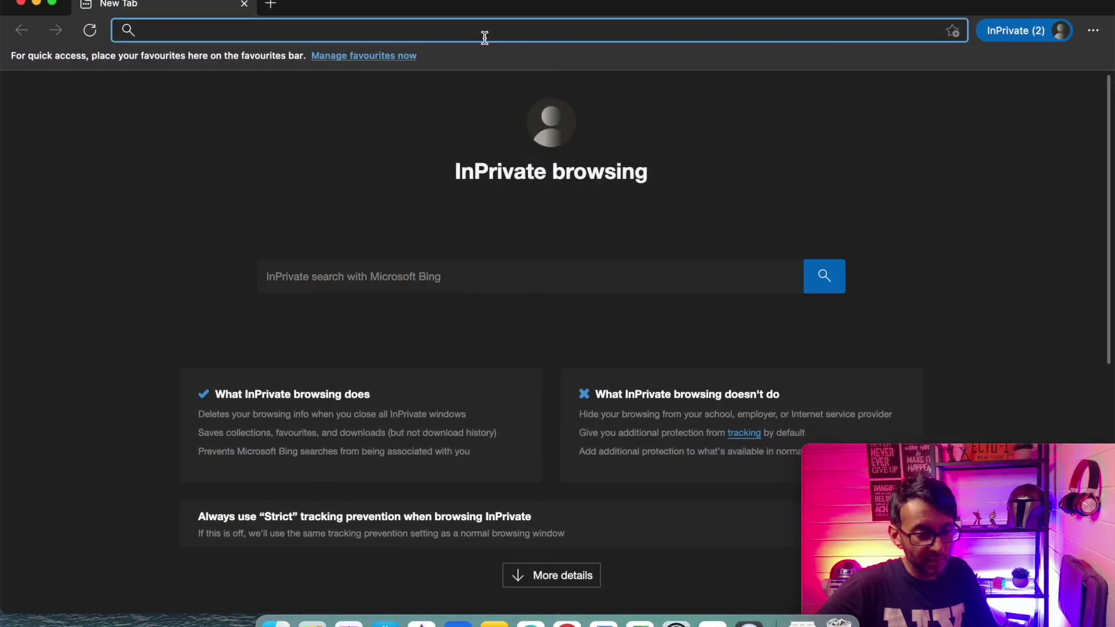
pyautogui.press('super+v')
pyautogui.write('sizes')
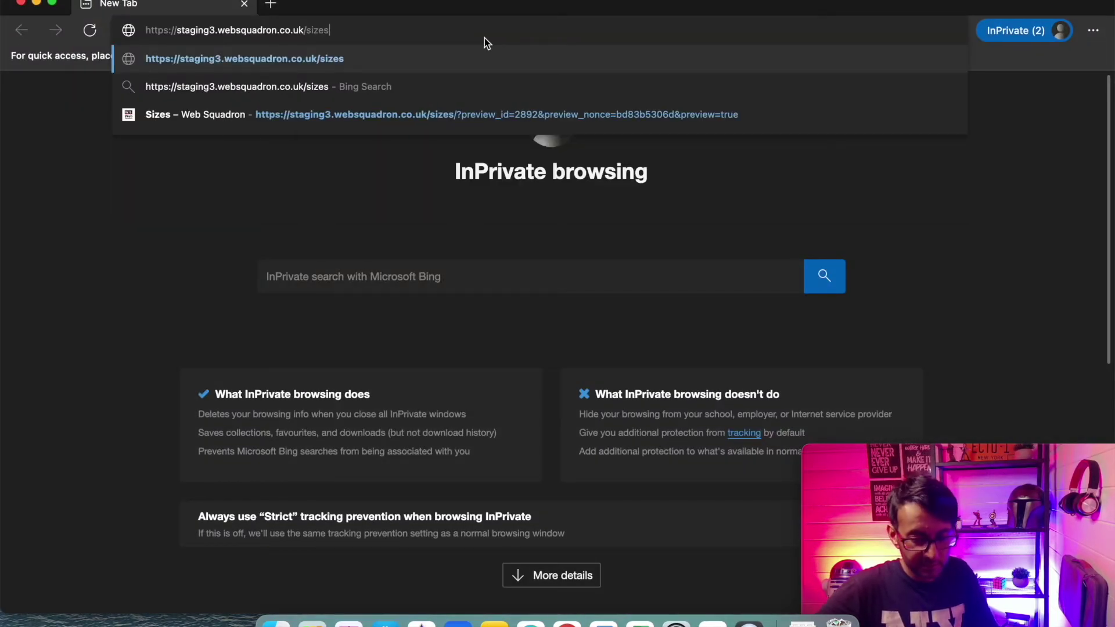
pyautogui.press('Return')
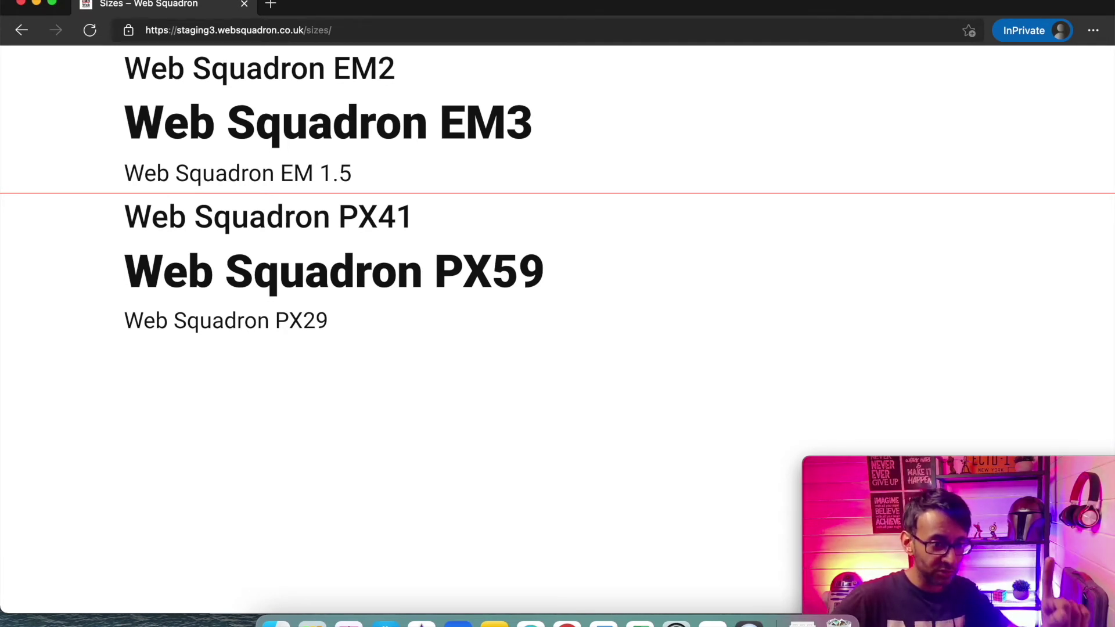
pyautogui.doubleClick(991, 7)
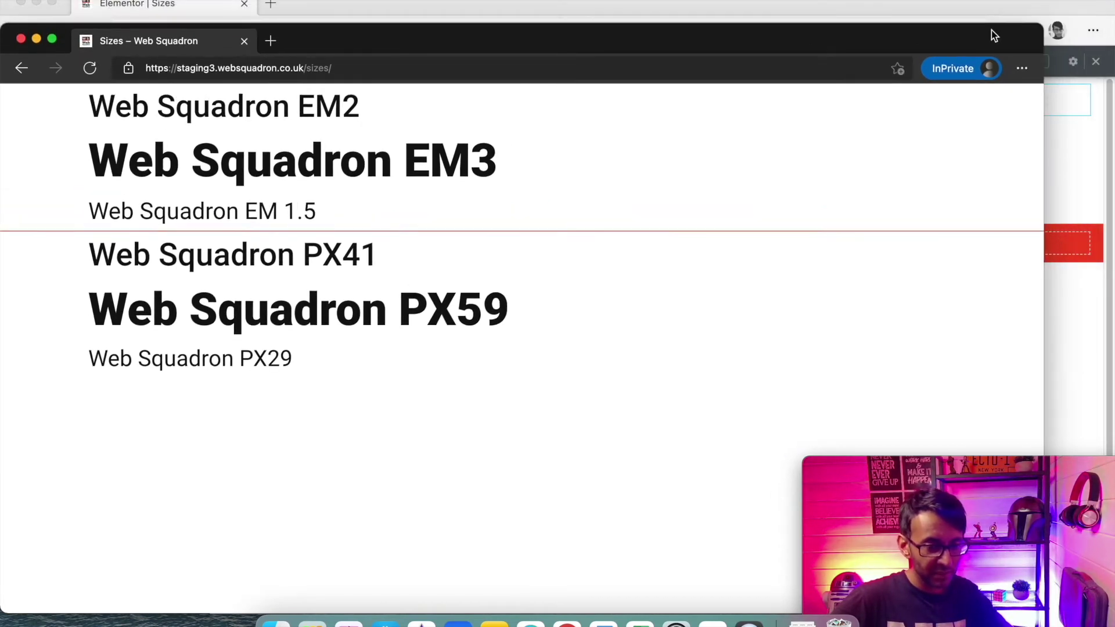
# Resize the InPrivate Sizes window narrow so headings wrap, placing it beside the editor's headings.
pyautogui.moveTo(821, 41); pyautogui.dragTo(892, 21)
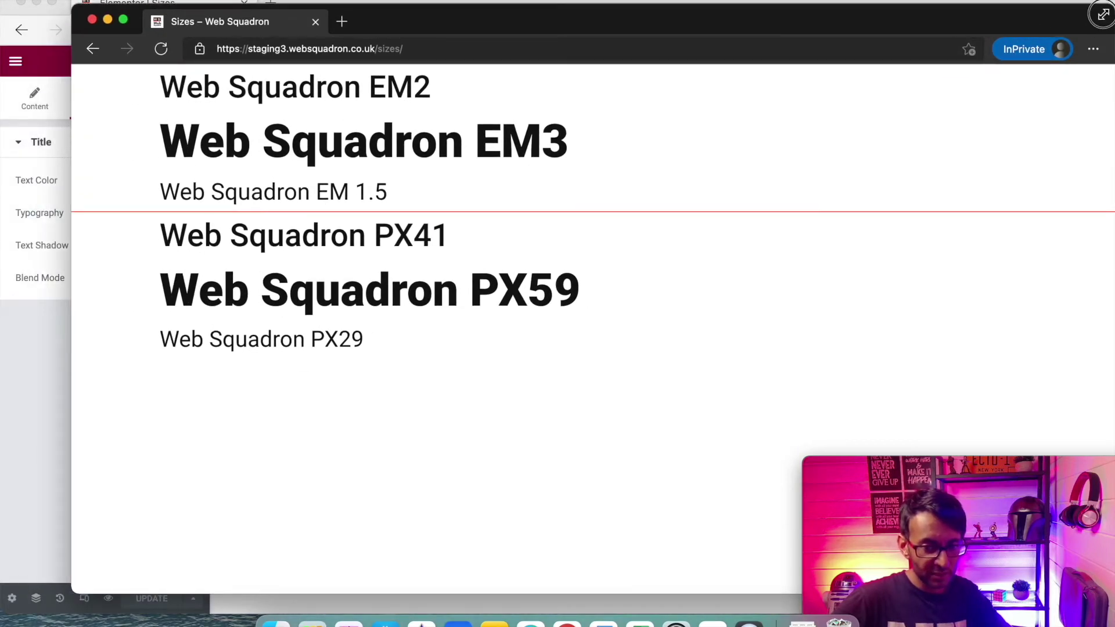
pyautogui.moveTo(1103, 12); pyautogui.dragTo(486, 244)
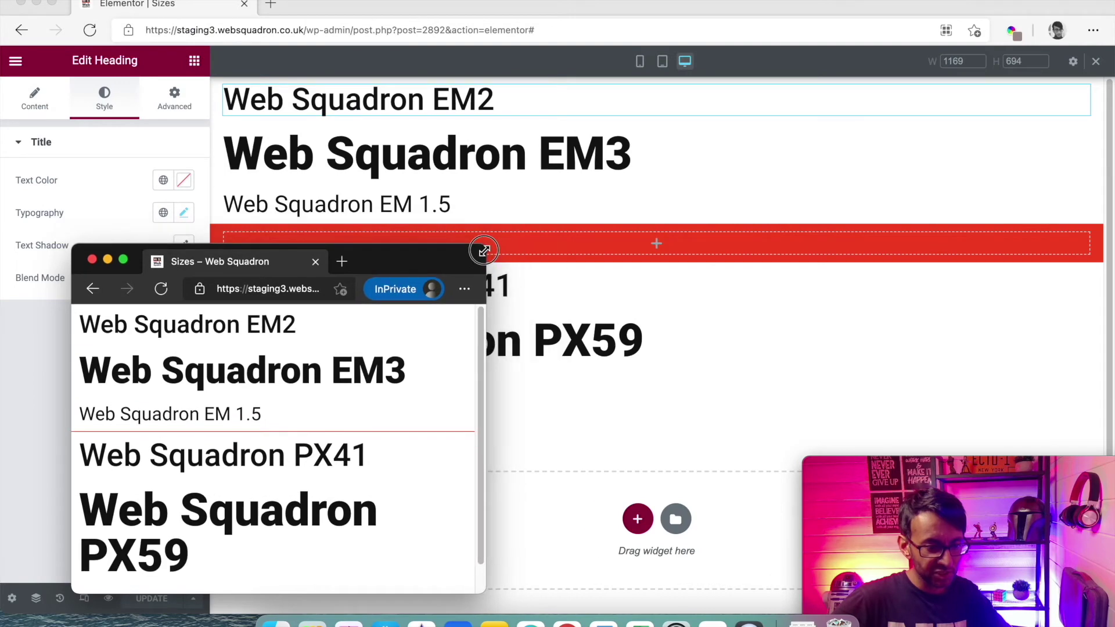
pyautogui.moveTo(378, 263); pyautogui.dragTo(610, 98)
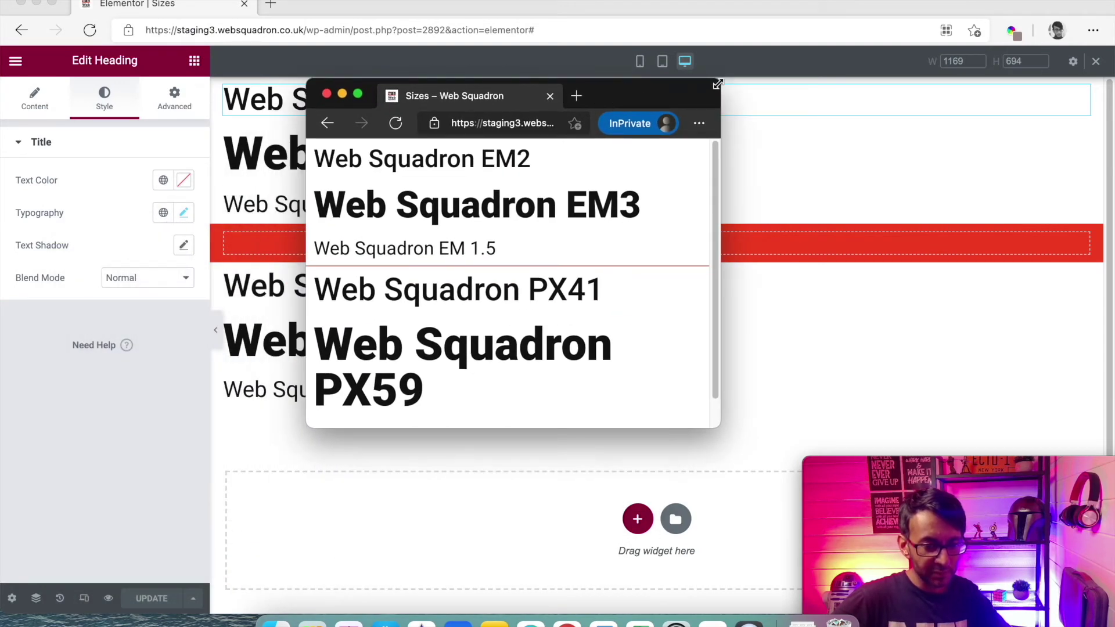
pyautogui.moveTo(717, 84); pyautogui.dragTo(691, 74)
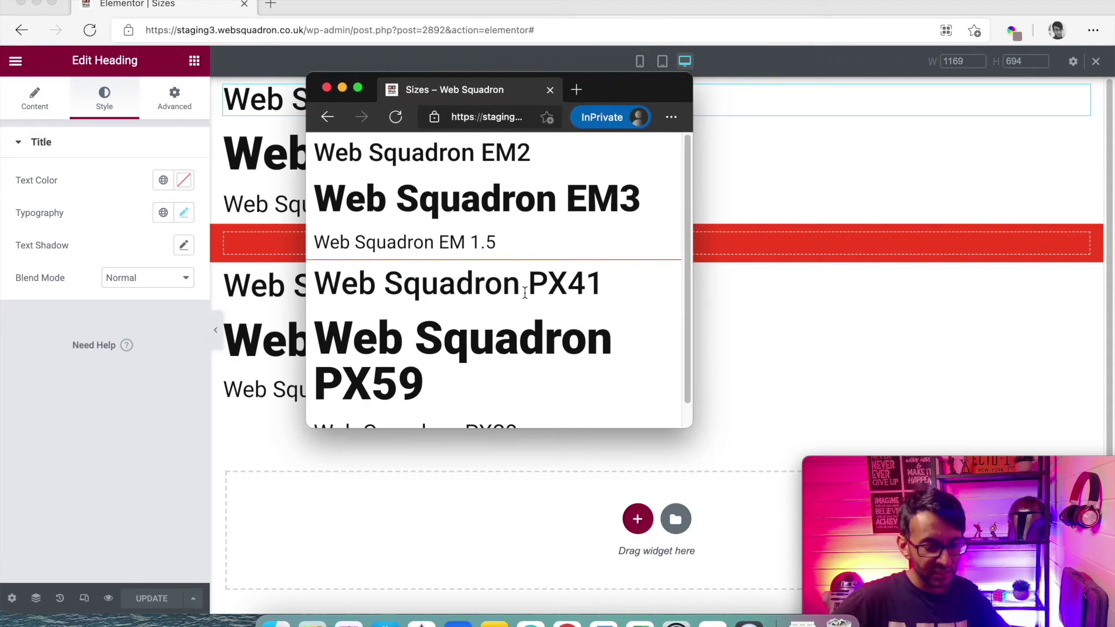
pyautogui.scroll(-1, 537, 139)
pyautogui.moveTo(620, 91); pyautogui.dragTo(984, 110)
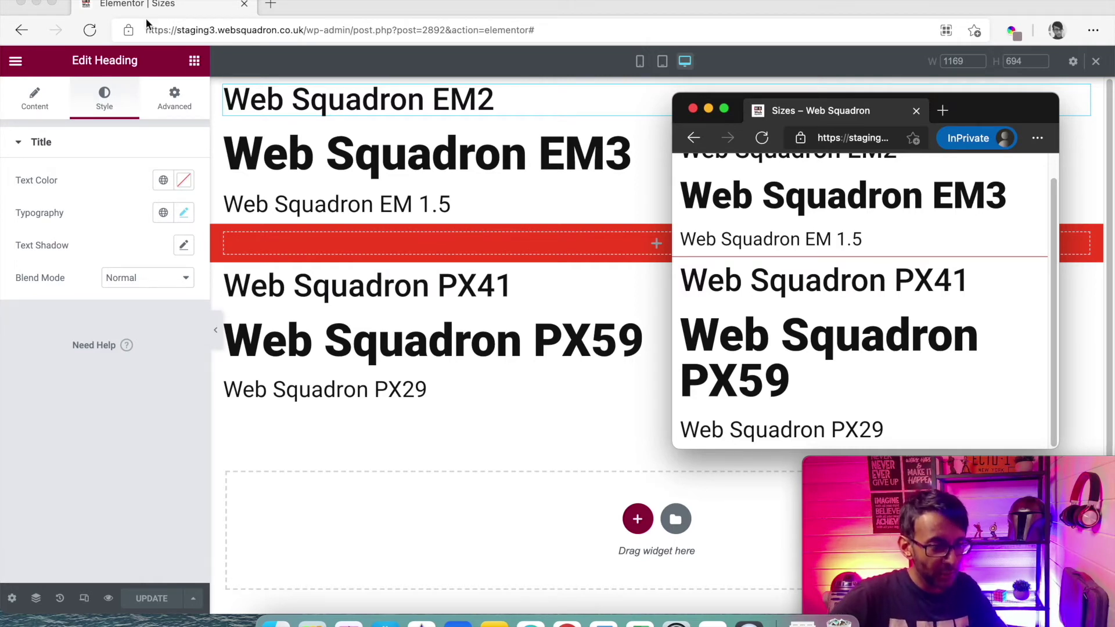
# In mobile preview, try a 20 px size on the PX41 heading, then clear it.
pyautogui.click(280, 345)
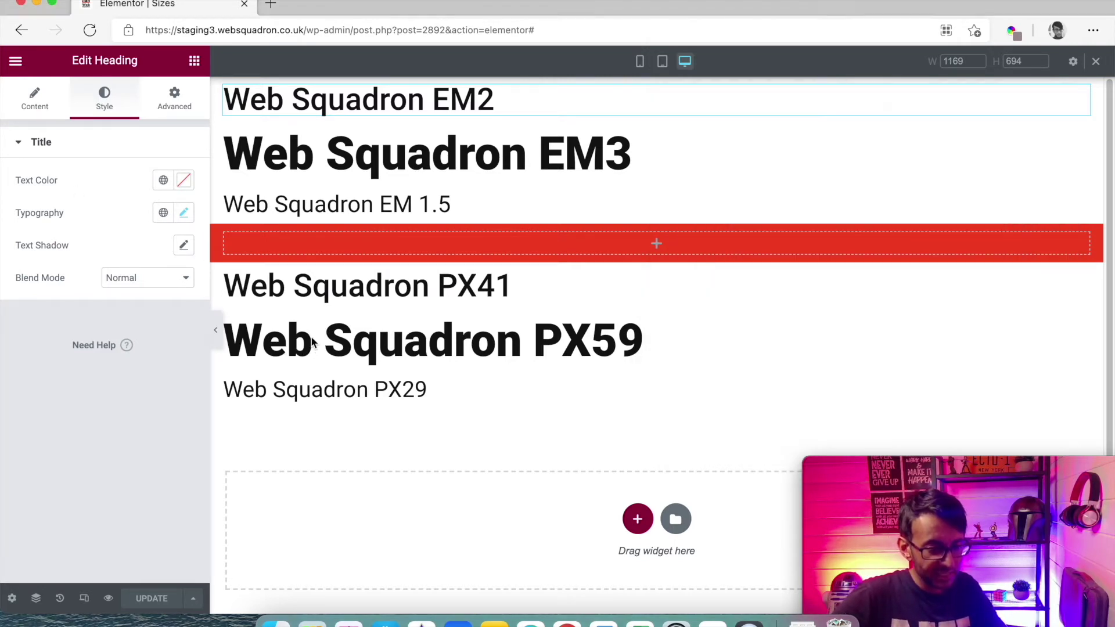
pyautogui.click(640, 62)
pyautogui.click(590, 376)
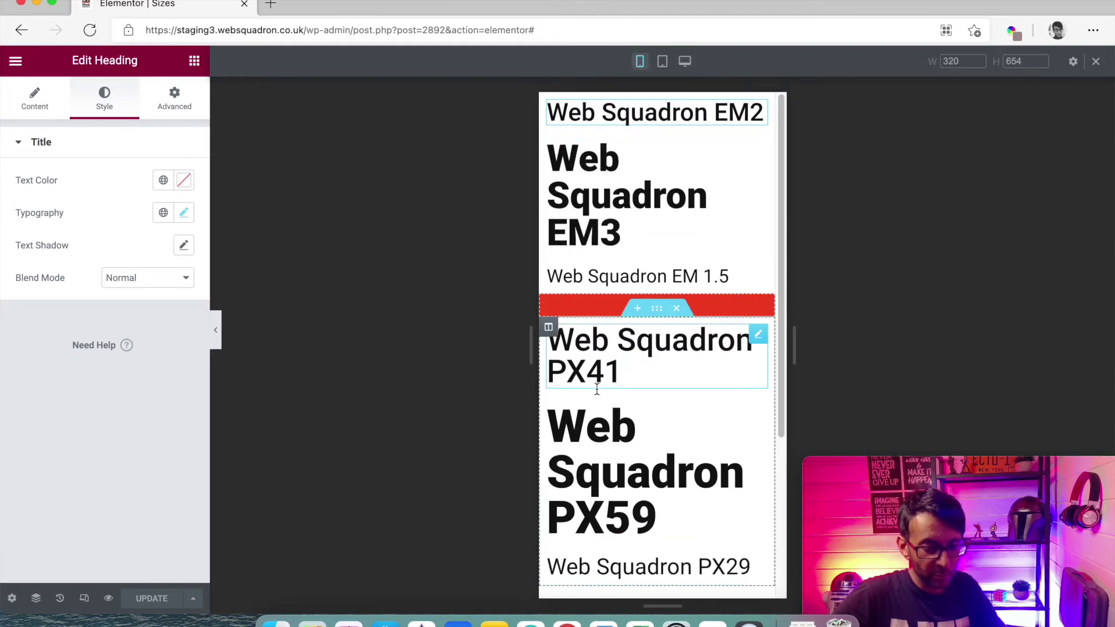
pyautogui.click(184, 213)
pyautogui.click(155, 334)
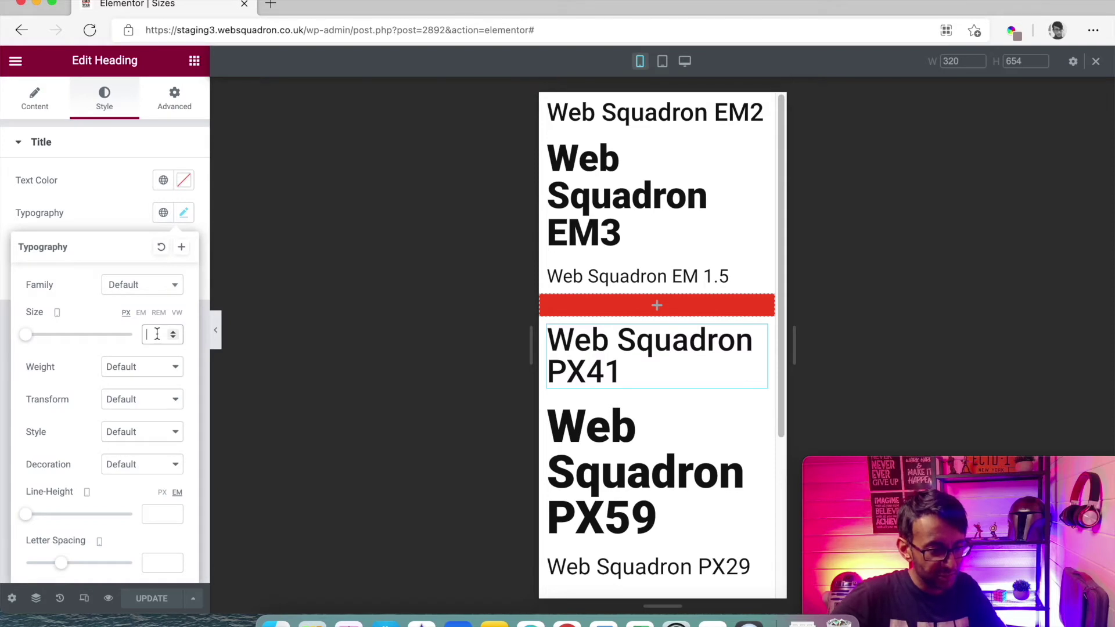
pyautogui.write('20')
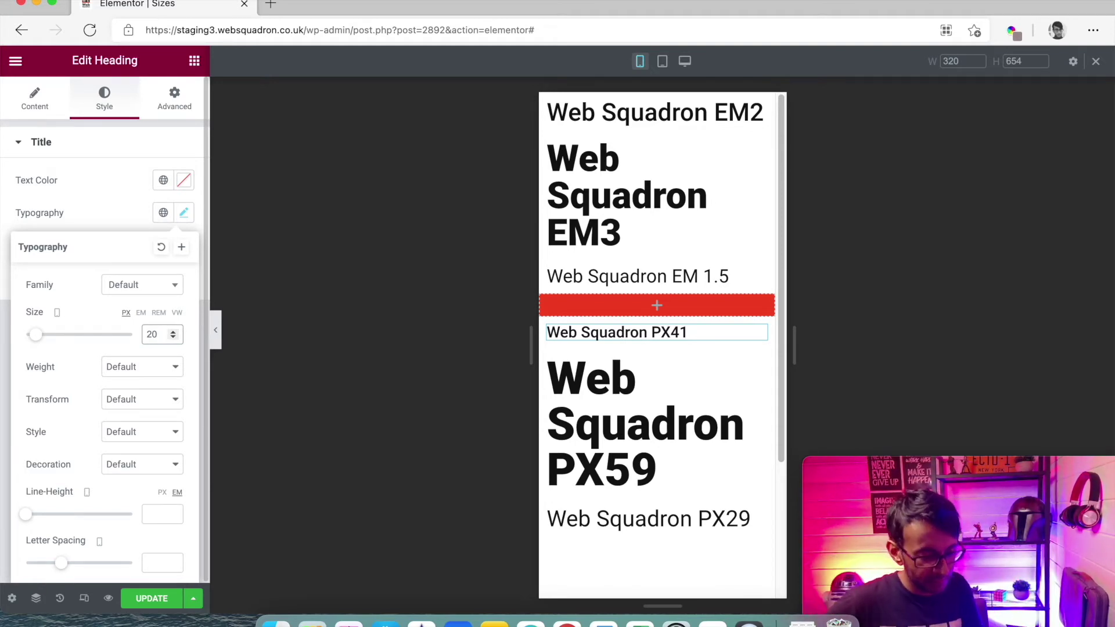
pyautogui.press('BackSpace')
pyautogui.press('BackSpace')
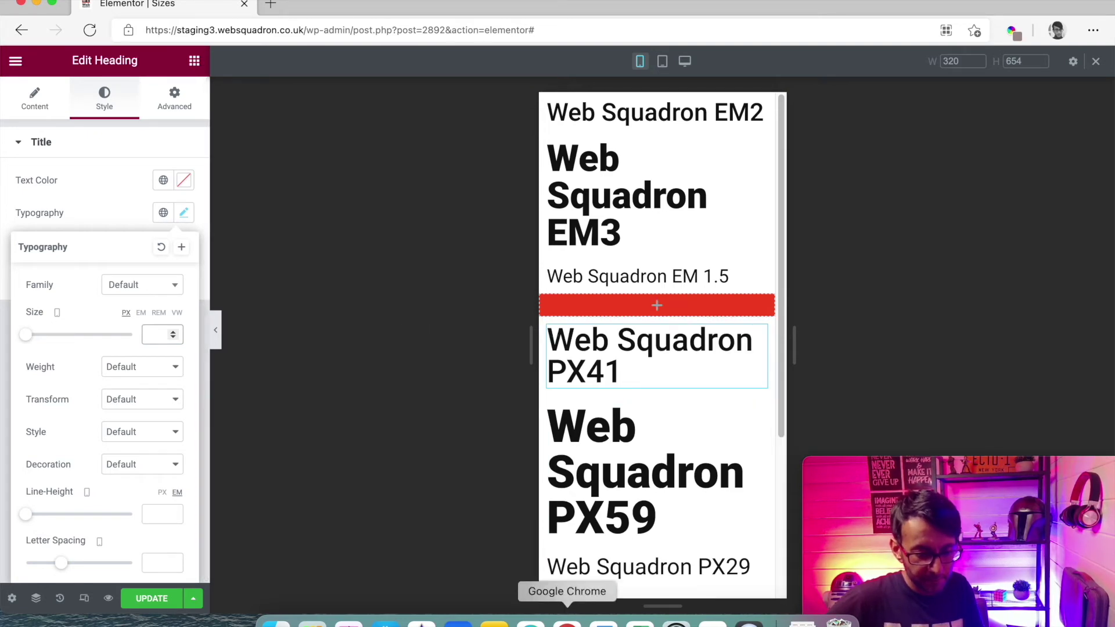
# Bring the InPrivate Sizes – Web Squadron window over the editor canvas, scrolled to the top.
pyautogui.rightClick(529, 621)
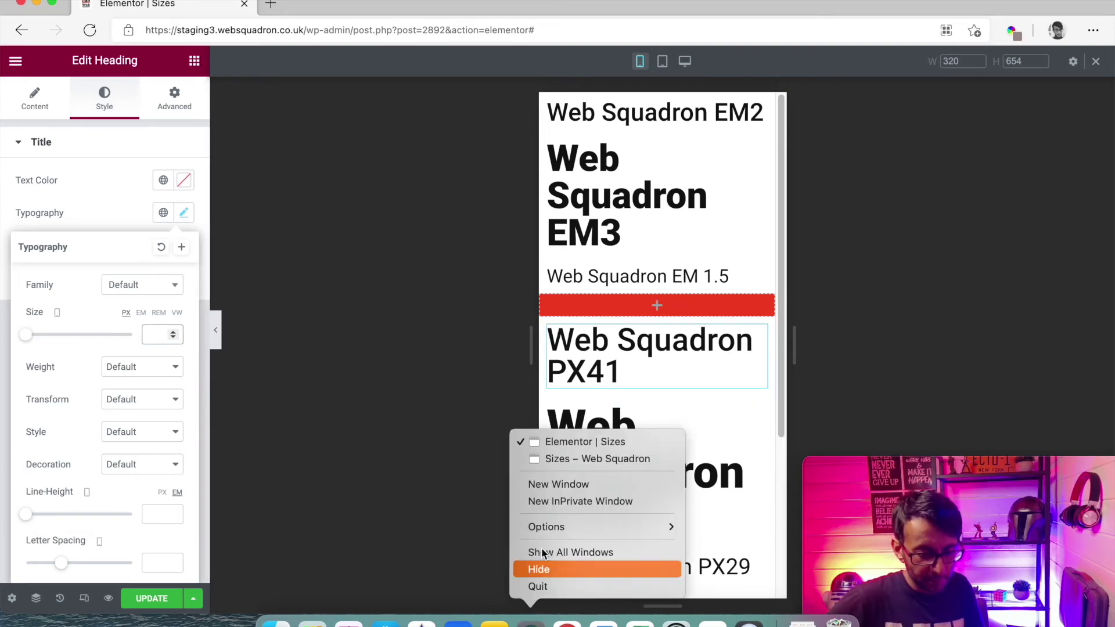
pyautogui.click(597, 459)
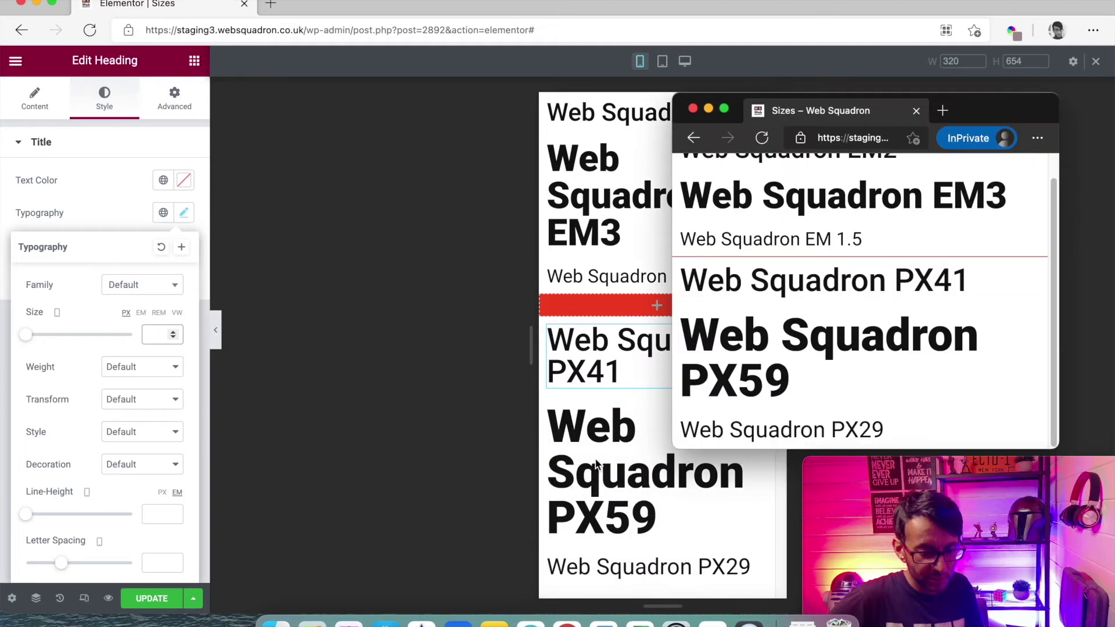
pyautogui.moveTo(1010, 122); pyautogui.dragTo(631, 150)
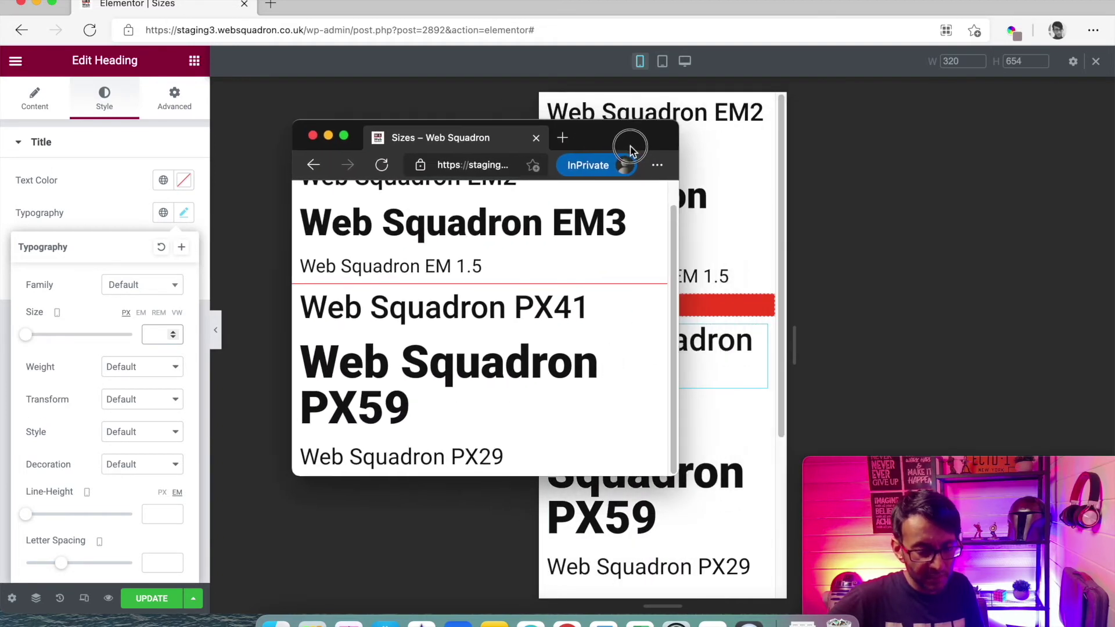
pyautogui.scroll(2, 588, 266)
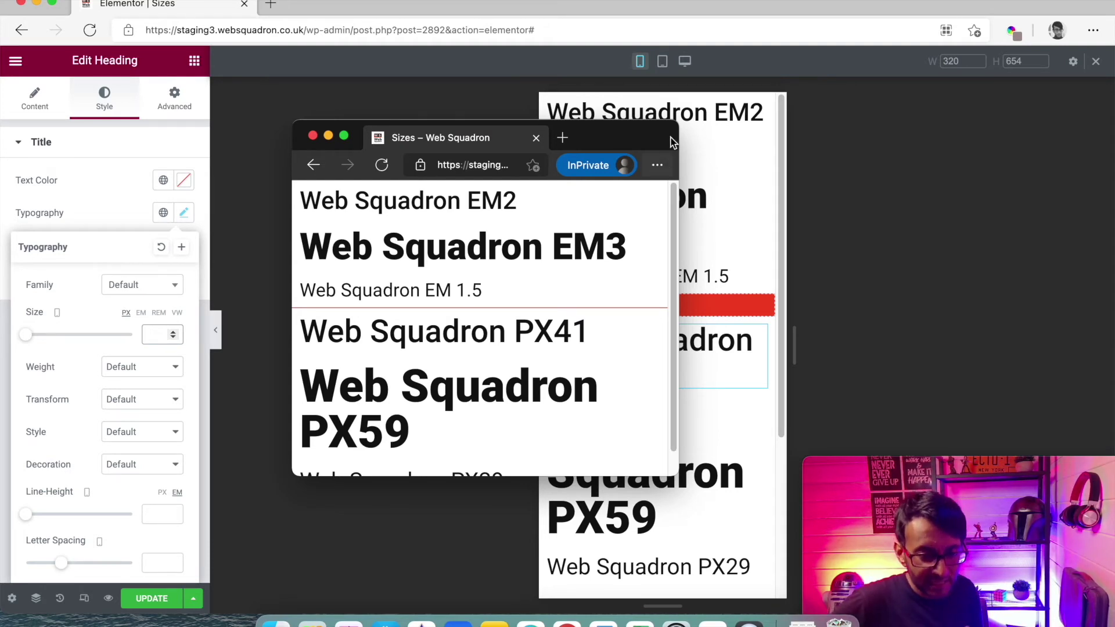
# In desktop view, step the EM 1.5 heading's size down to 1 em and save with Update.
pyautogui.click(706, 81)
pyautogui.click(685, 62)
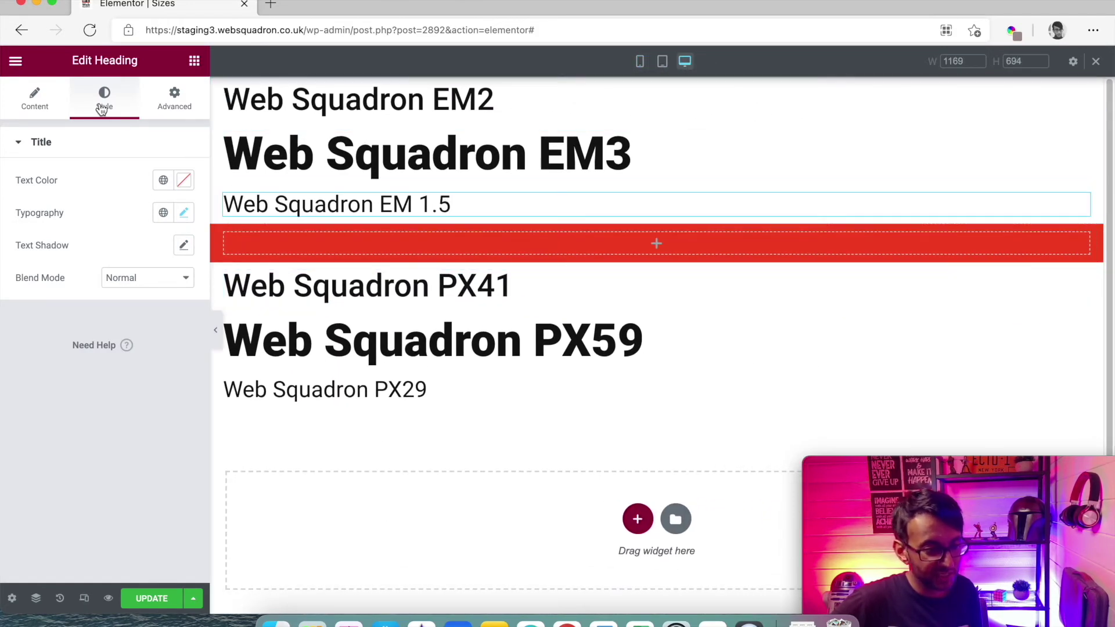
pyautogui.click(183, 213)
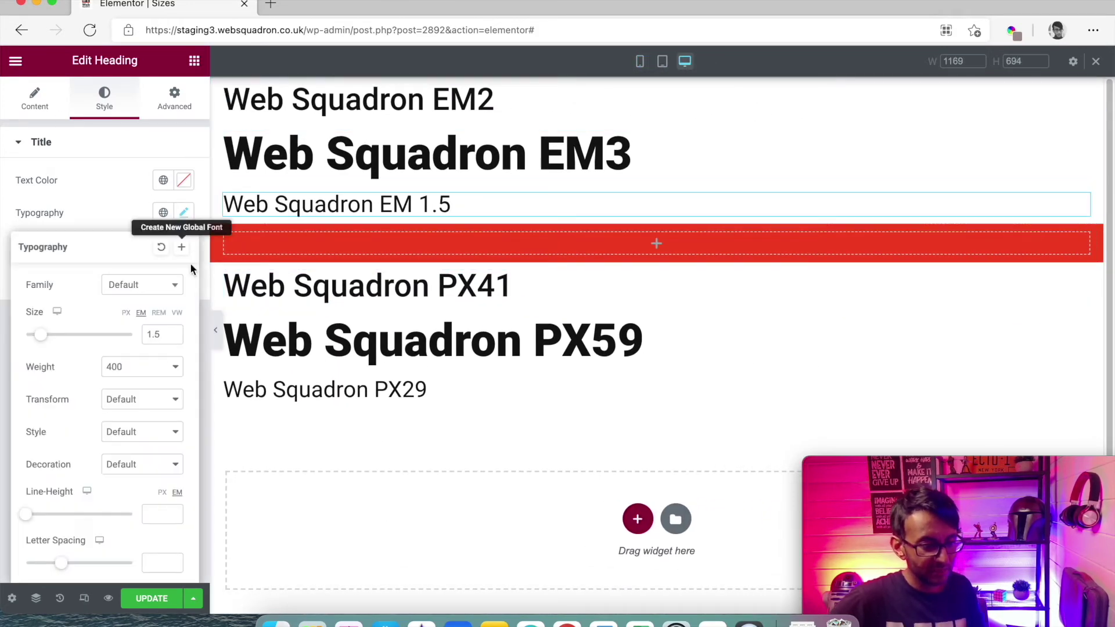
pyautogui.click(173, 337)
pyautogui.click(173, 337)
pyautogui.click(173, 337)
pyautogui.click(173, 337)
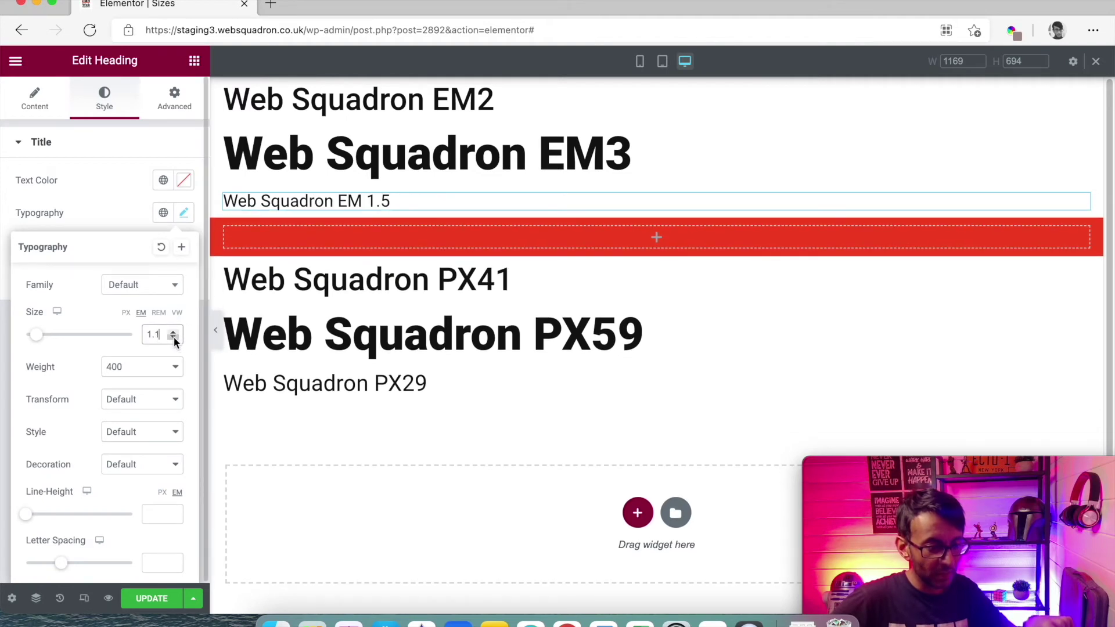
pyautogui.click(173, 337)
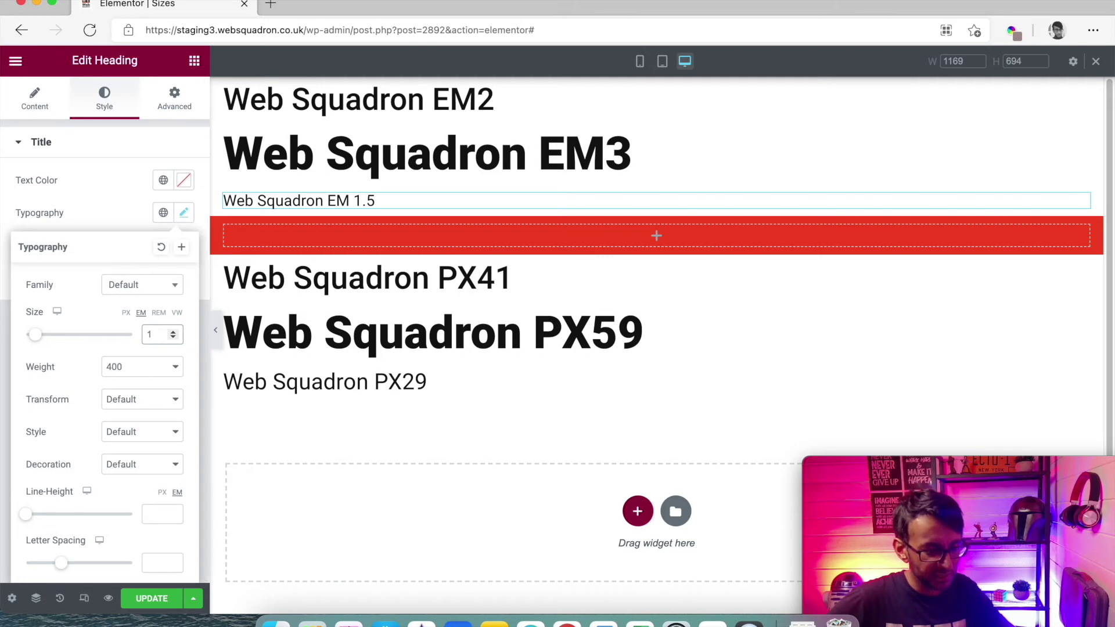
pyautogui.click(165, 603)
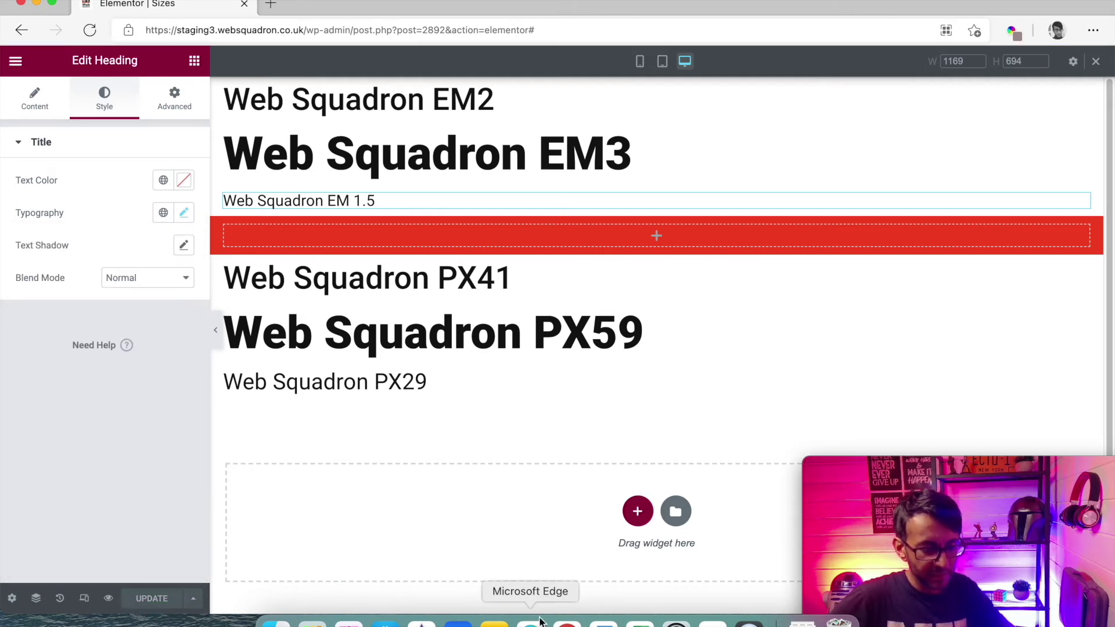
# Bring the InPrivate Sizes window forward at full width and reload the live page.
pyautogui.rightClick(566, 623)
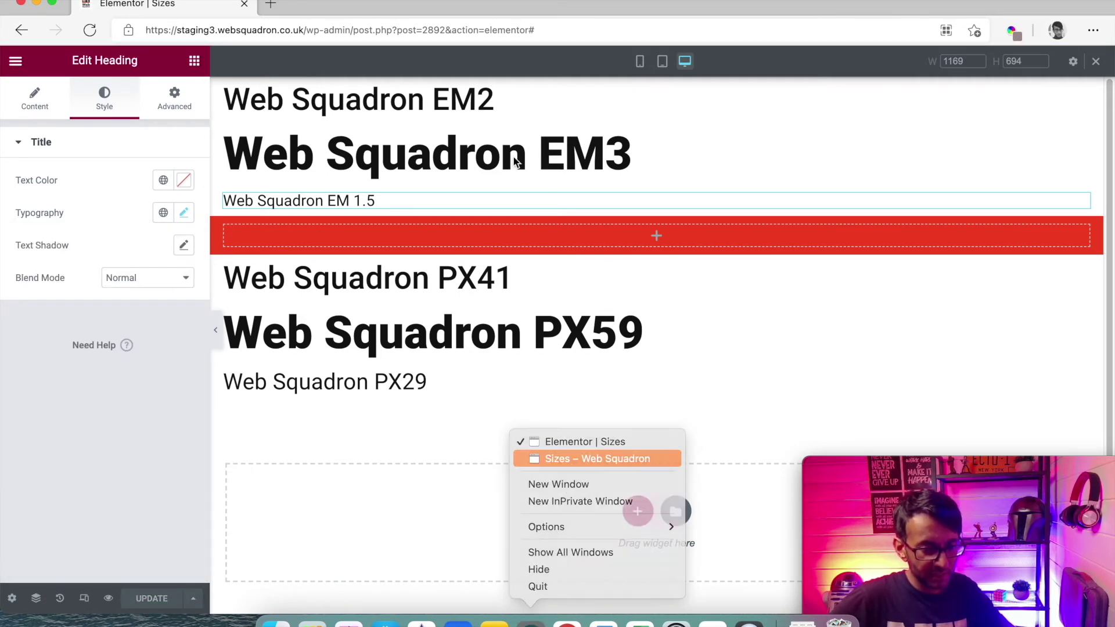
pyautogui.click(581, 458)
pyautogui.moveTo(680, 133); pyautogui.dragTo(1111, 47)
pyautogui.click(639, 91)
pyautogui.press('Return')
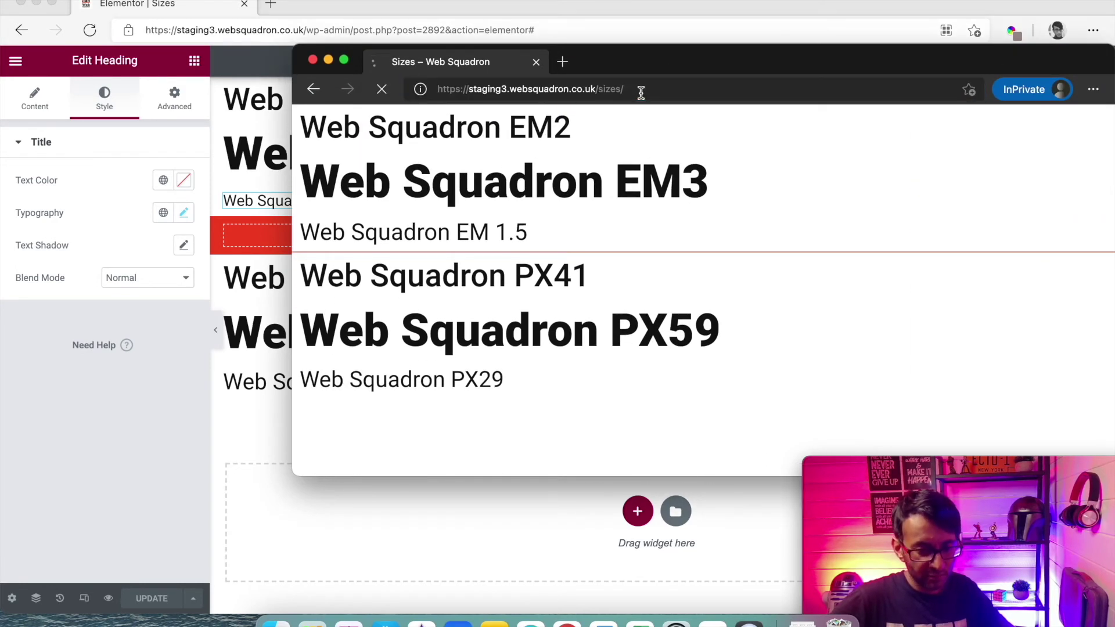
# Shrink the InPrivate window to a narrow width and scroll through the reloaded headings.
pyautogui.moveTo(878, 67); pyautogui.dragTo(860, 79)
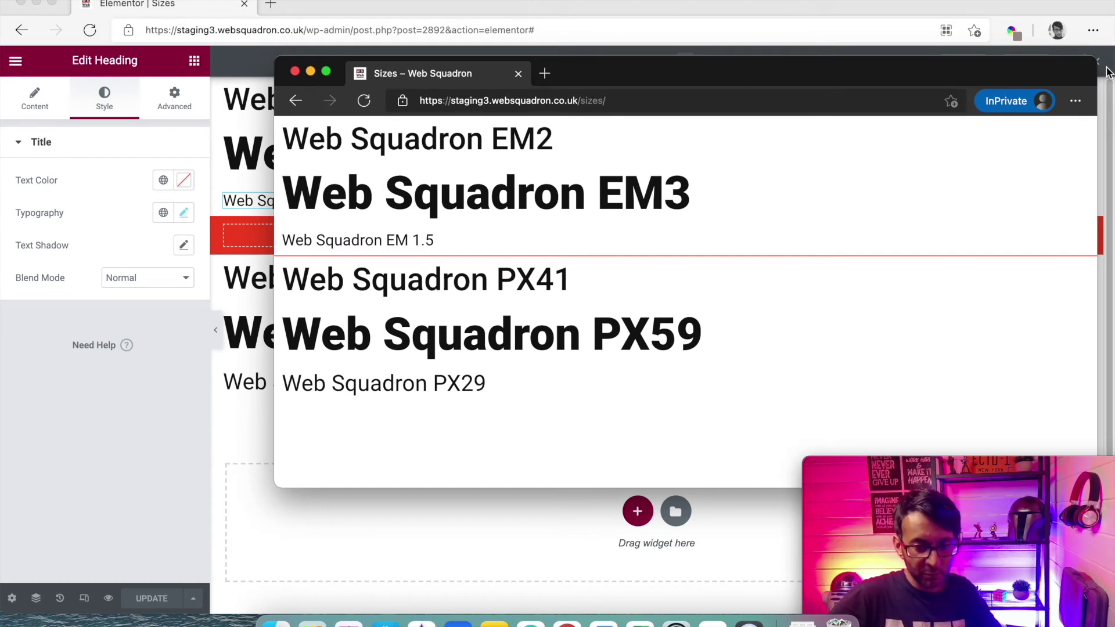
pyautogui.moveTo(1090, 64); pyautogui.dragTo(566, 185)
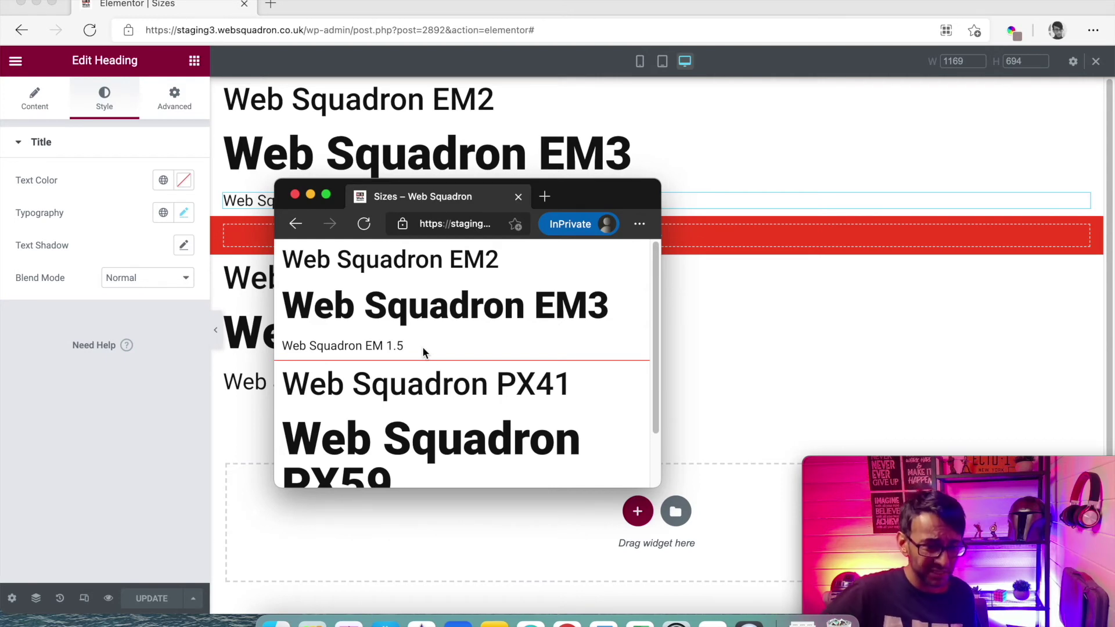
pyautogui.scroll(-2, 473, 316)
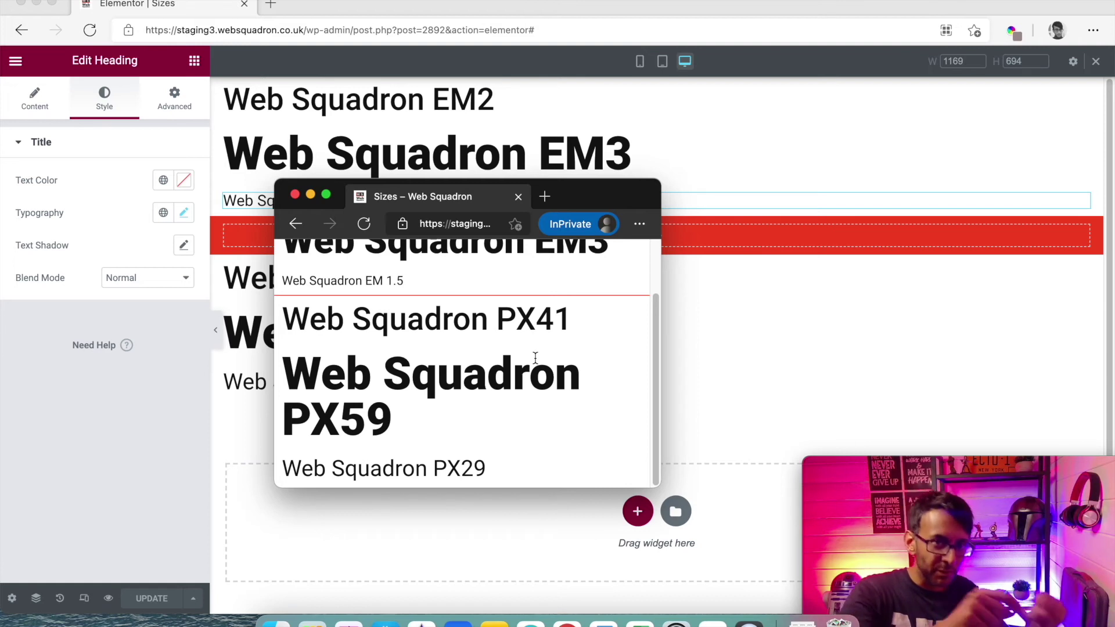
pyautogui.scroll(2, 468, 423)
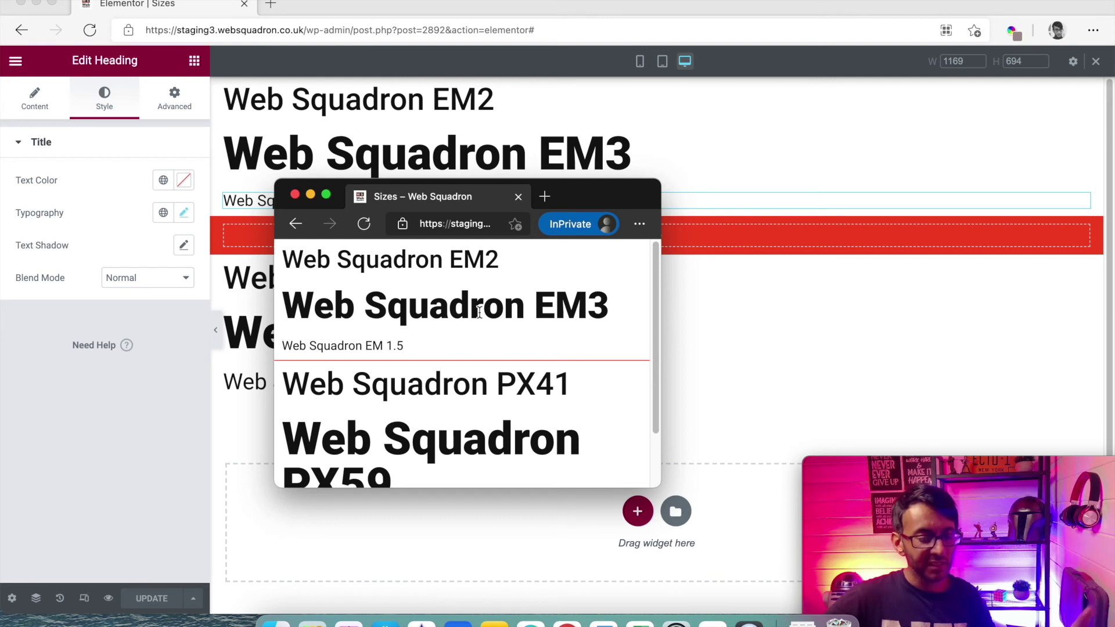
# Try REM units at 3.1 on the EM3 heading, then set it back to 3 EM.
pyautogui.click(129, 453)
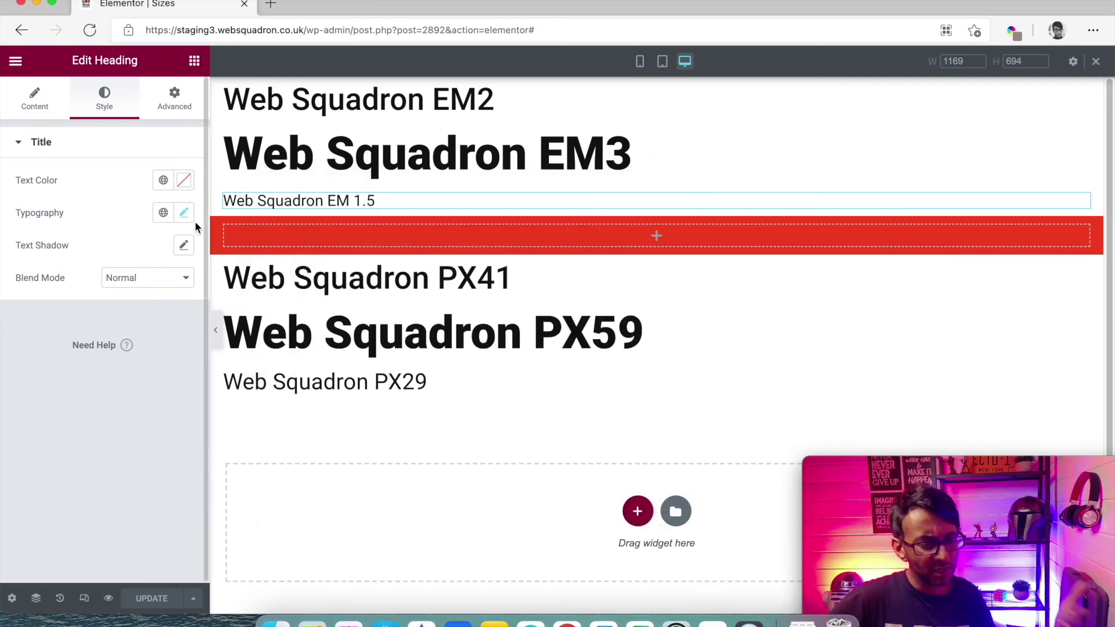
pyautogui.click(311, 169)
pyautogui.click(183, 212)
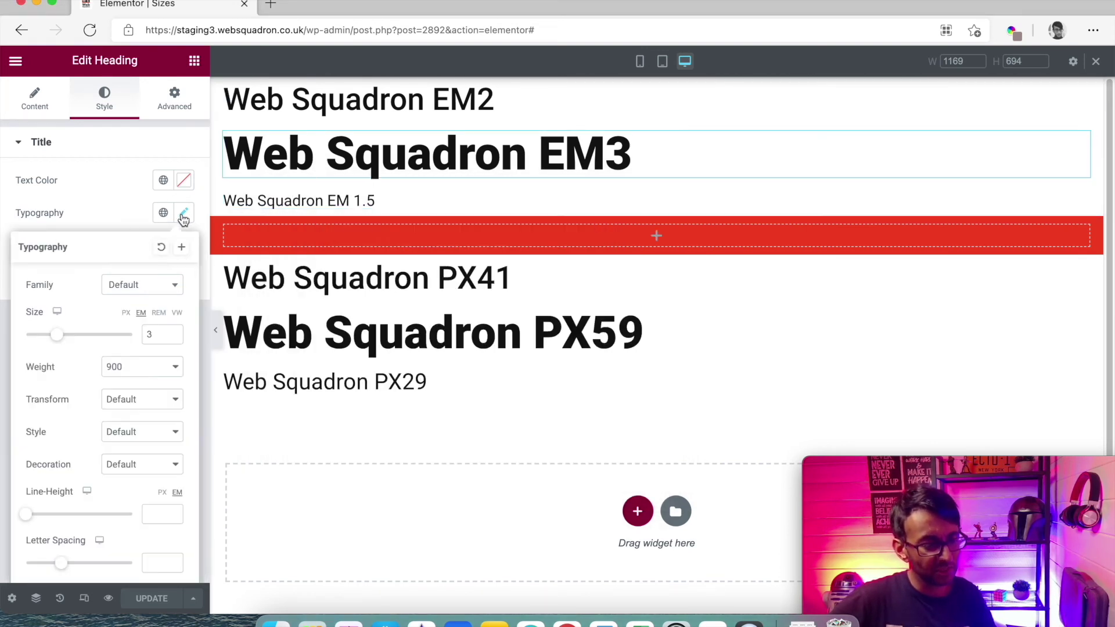
pyautogui.click(158, 313)
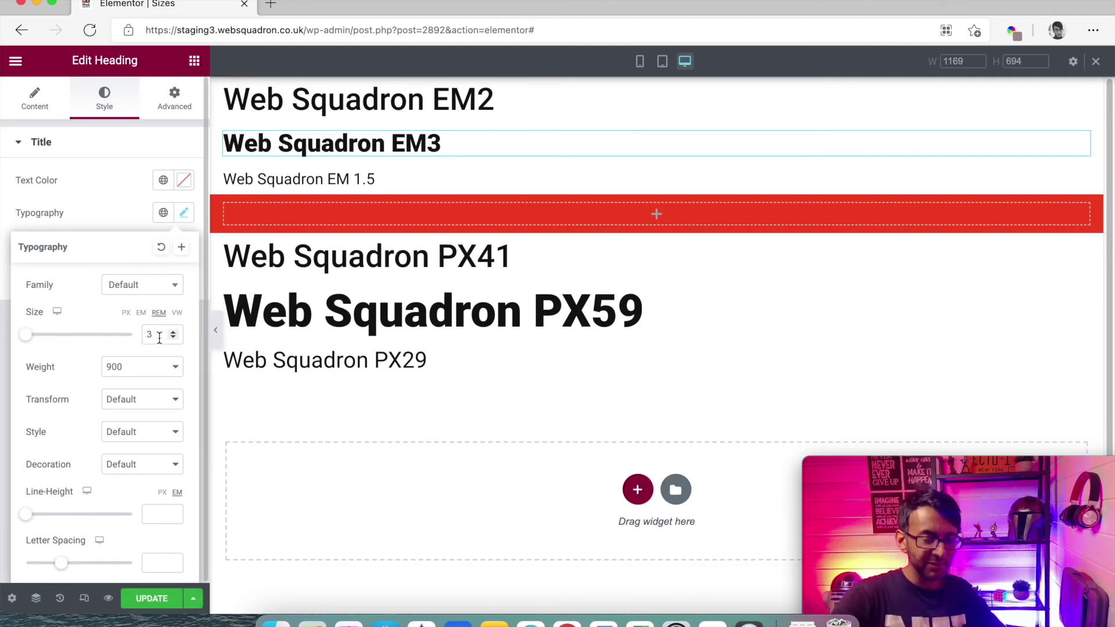
pyautogui.click(169, 337)
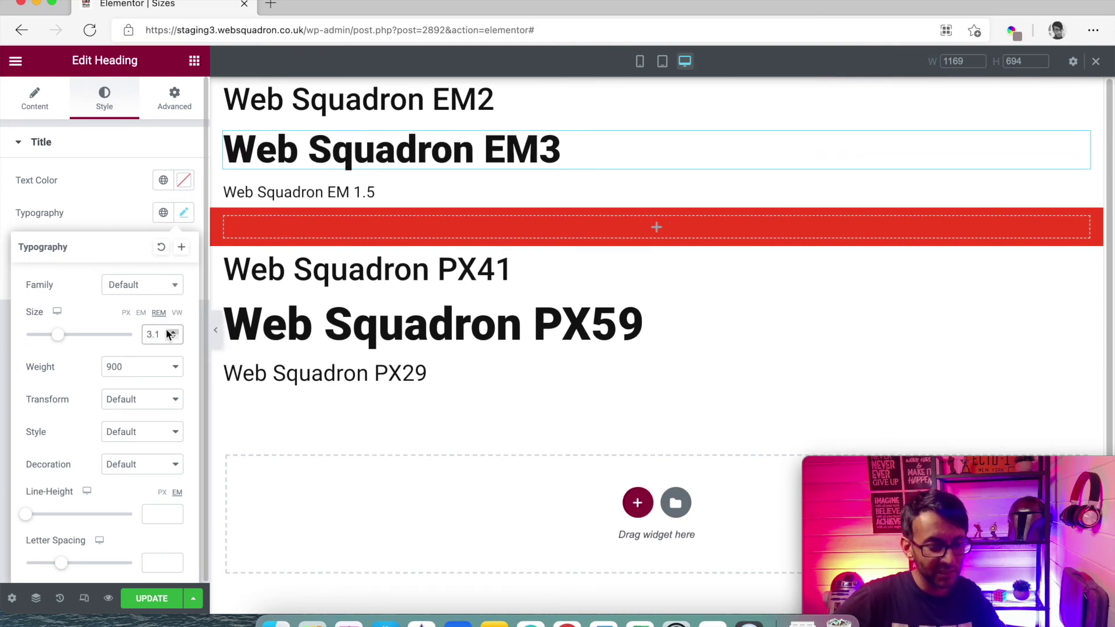
pyautogui.click(141, 313)
pyautogui.doubleClick(153, 334)
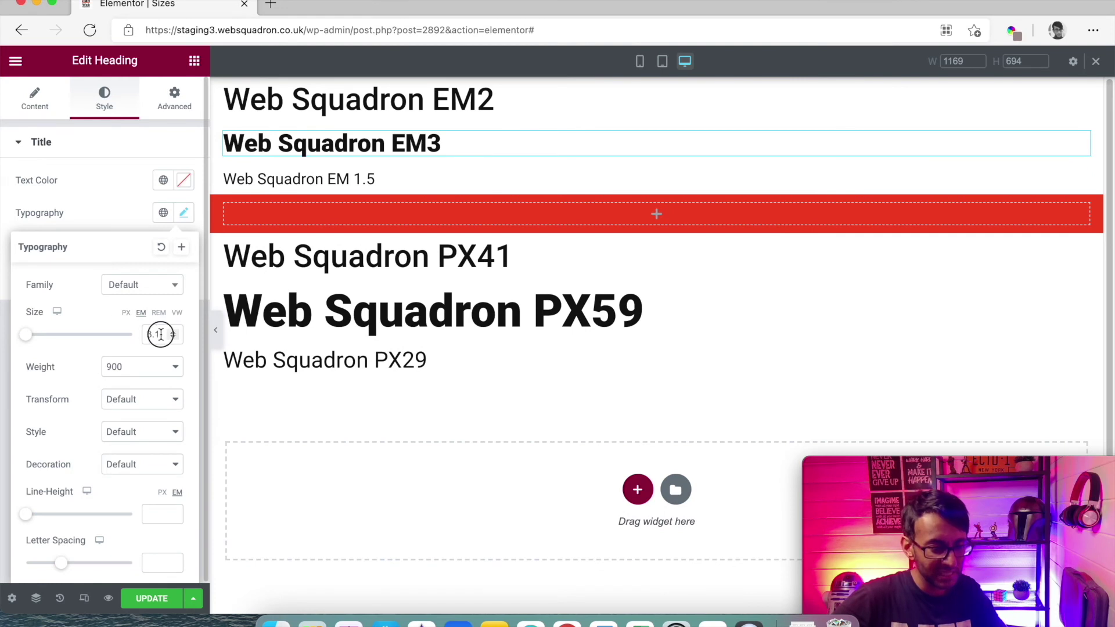
pyautogui.write('3')
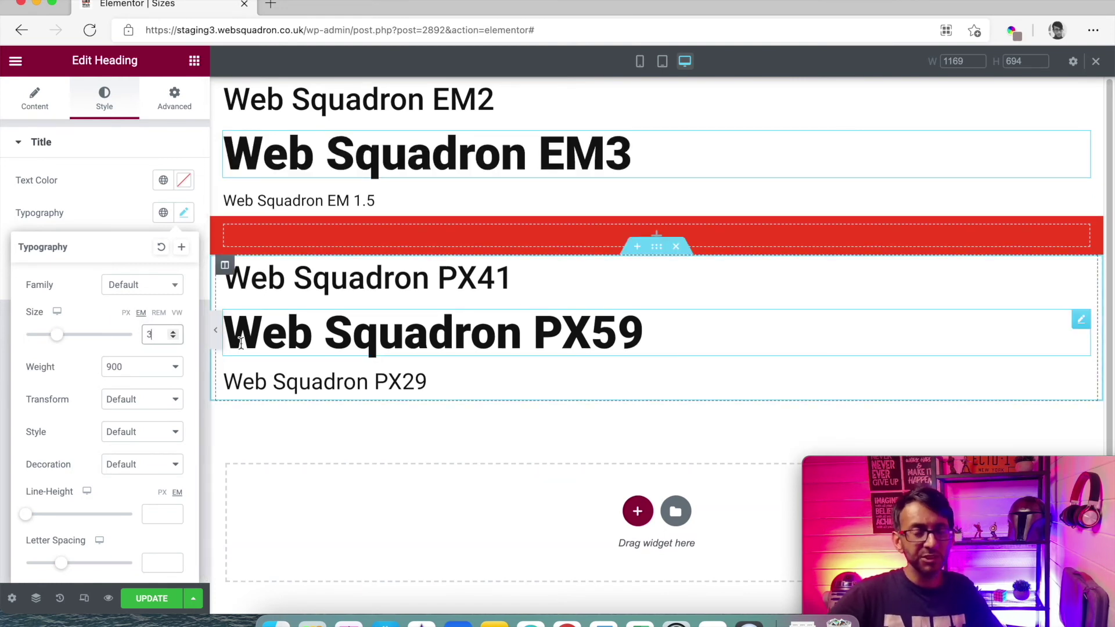